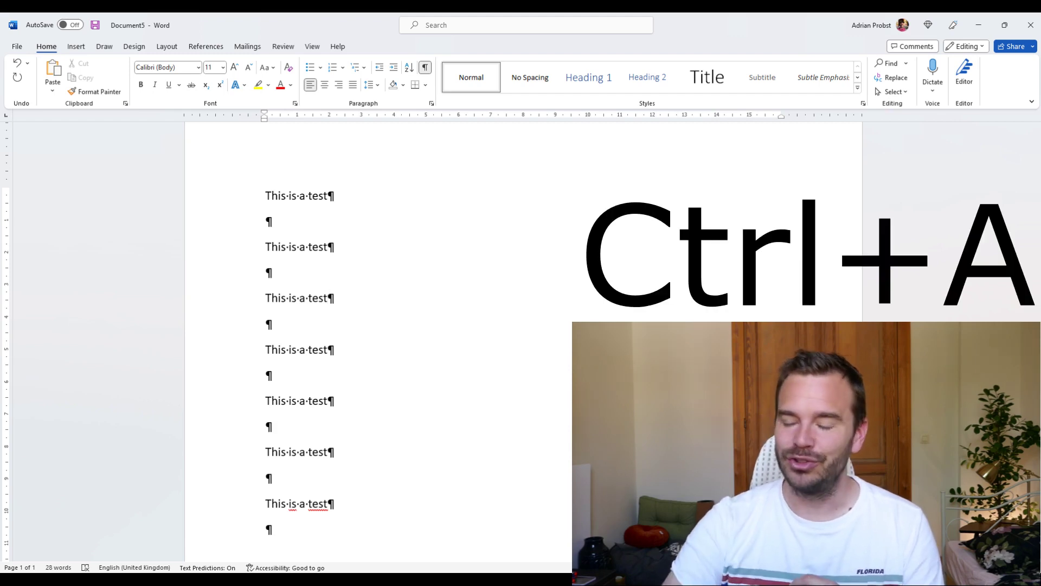
Select all 28 words of the document with Ctrl+A.
key("ctrl+a")
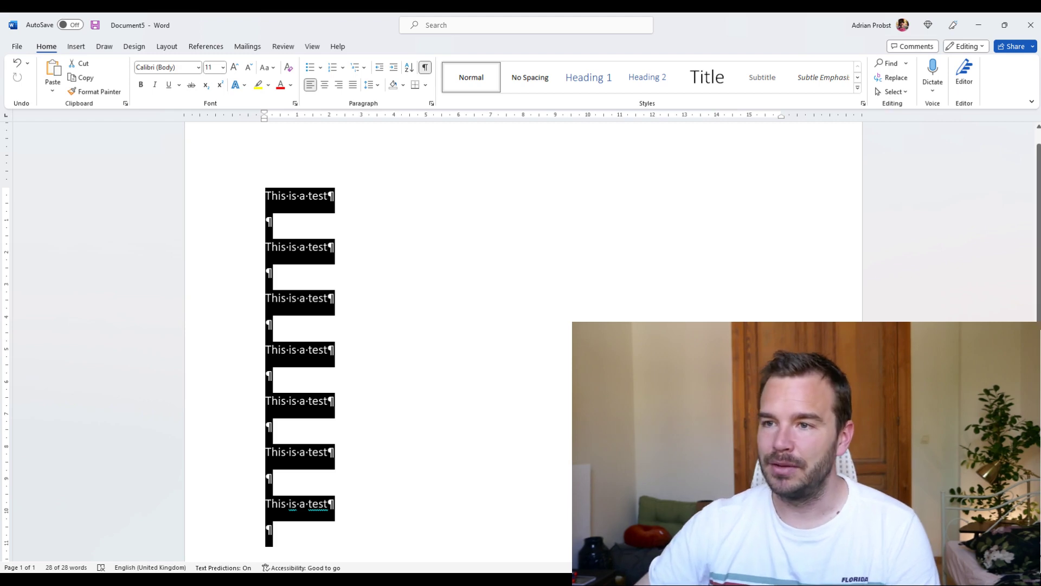
Copy the first line and paste it as the fourth paragraph after two blank lines.
left_click_drag(265, 196, 334, 195)
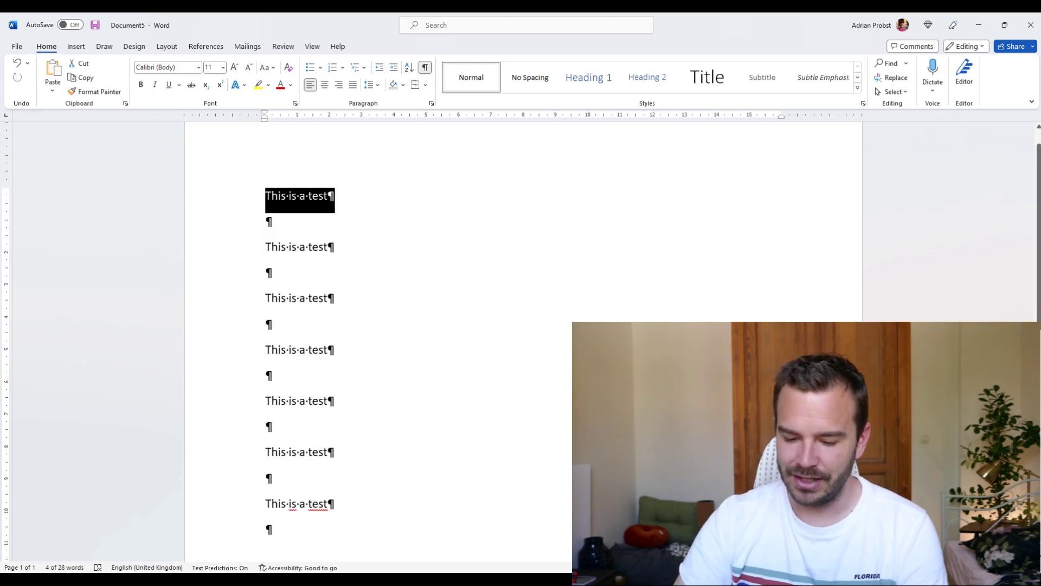
key("ctrl+c")
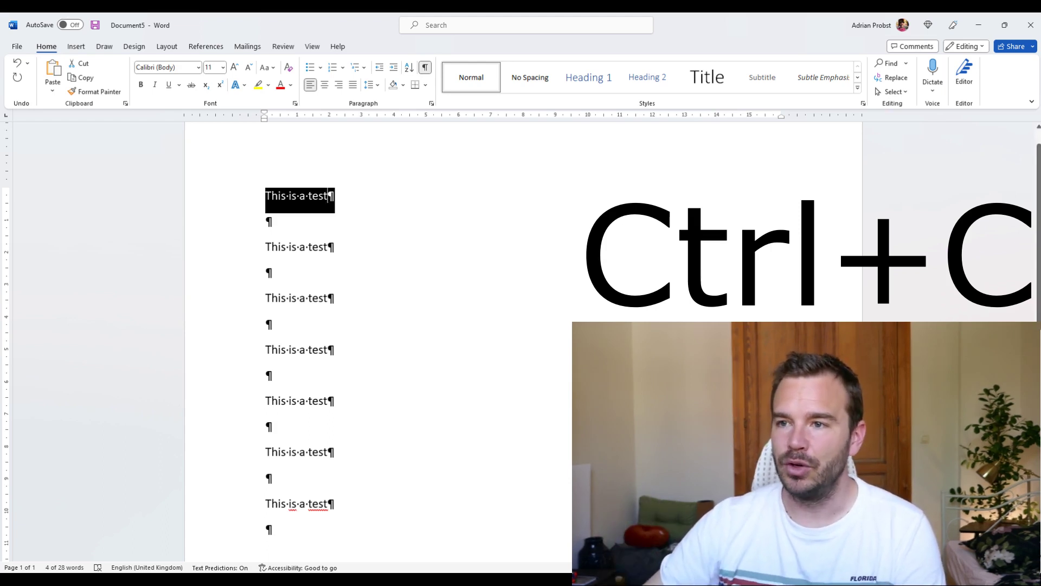
left_click(266, 246)
key("Return")
key("Return")
key("Return")
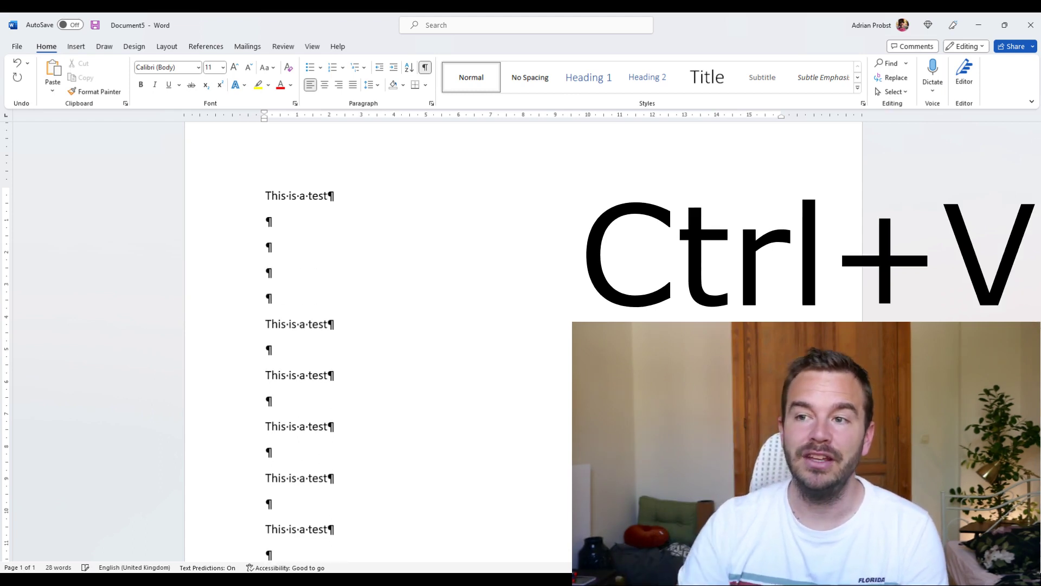
key("ctrl+v")
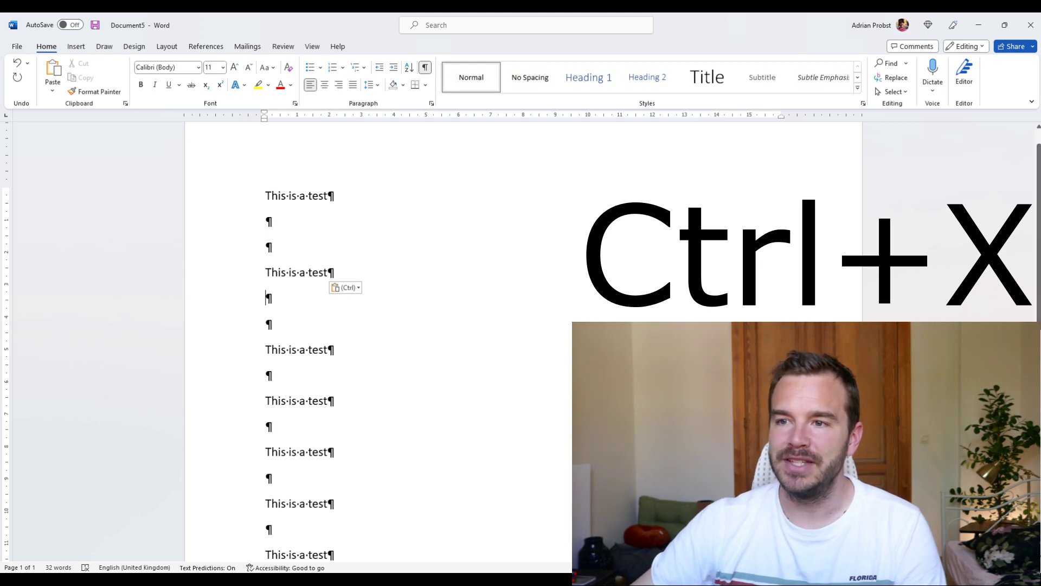
key("shift+Up")
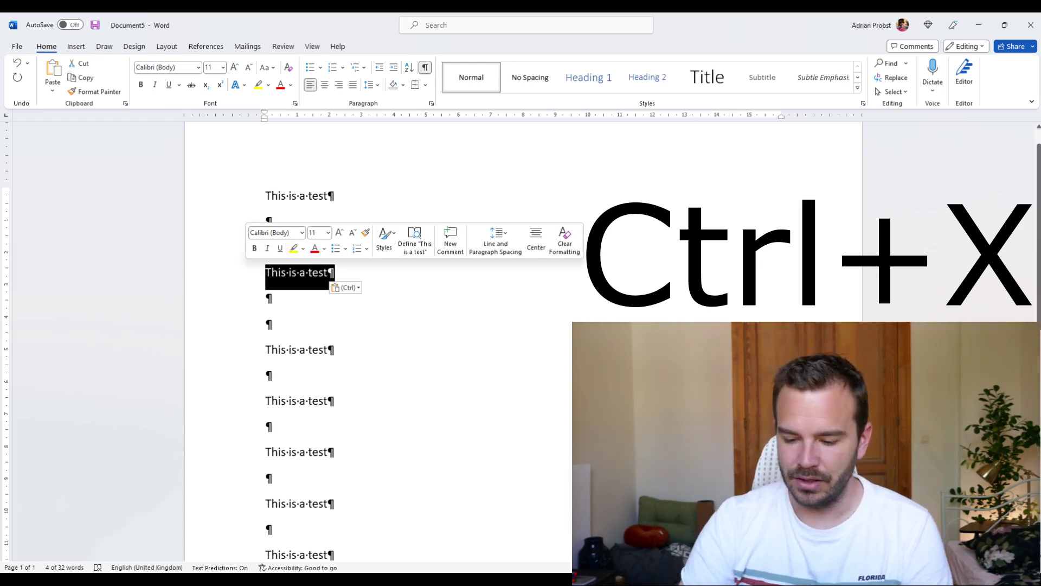
key("ctrl+x")
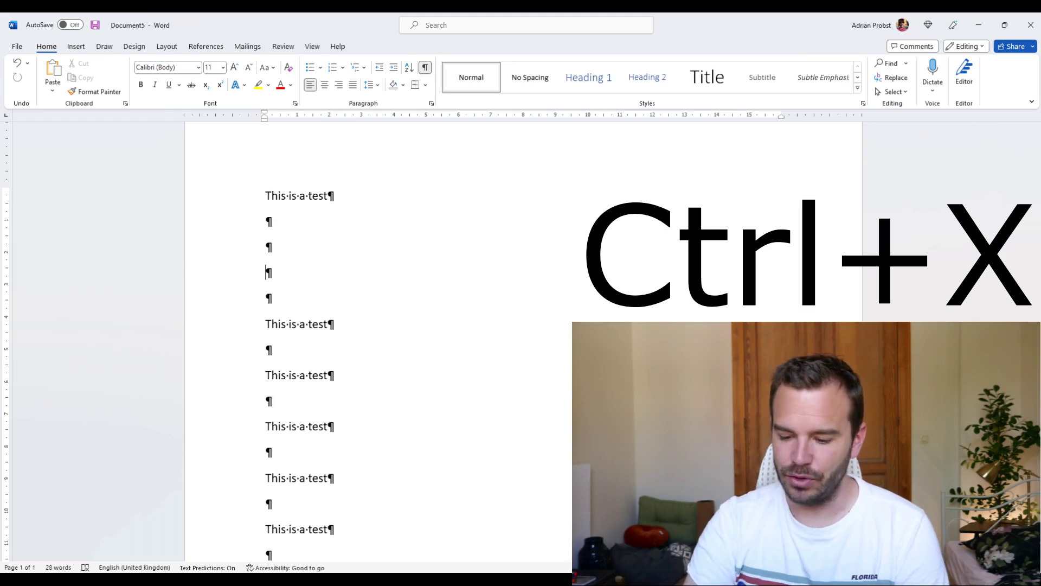
key("ctrl+v")
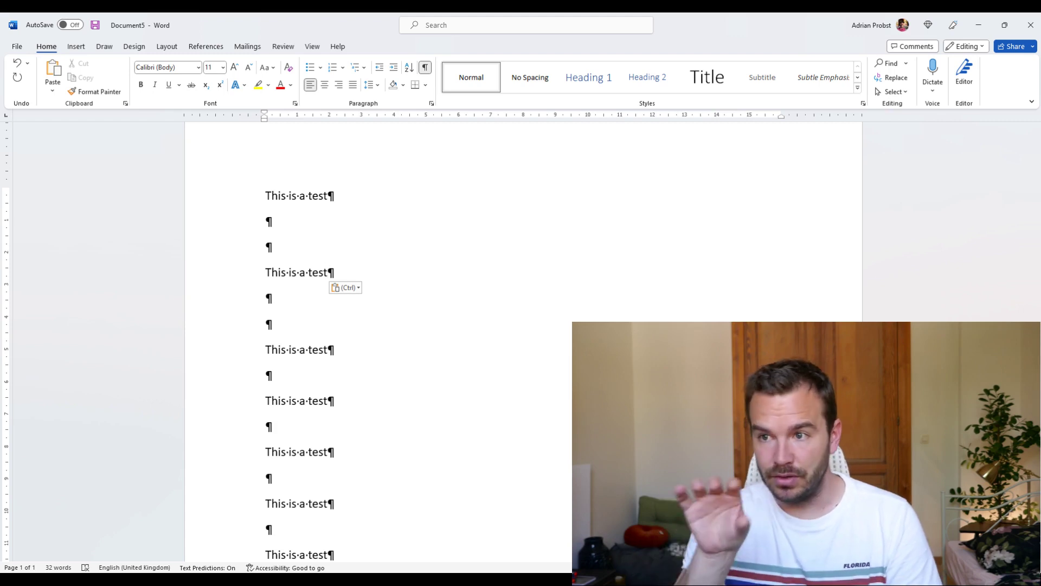
key("Left")
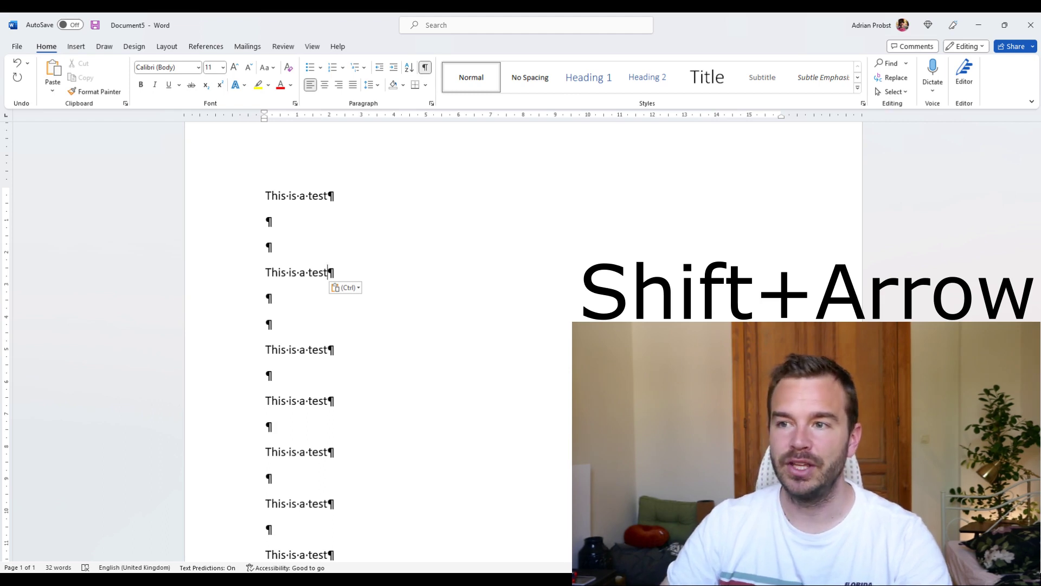
Select the trailing letters of 'test' at the end of the fourth line.
key("shift+Left")
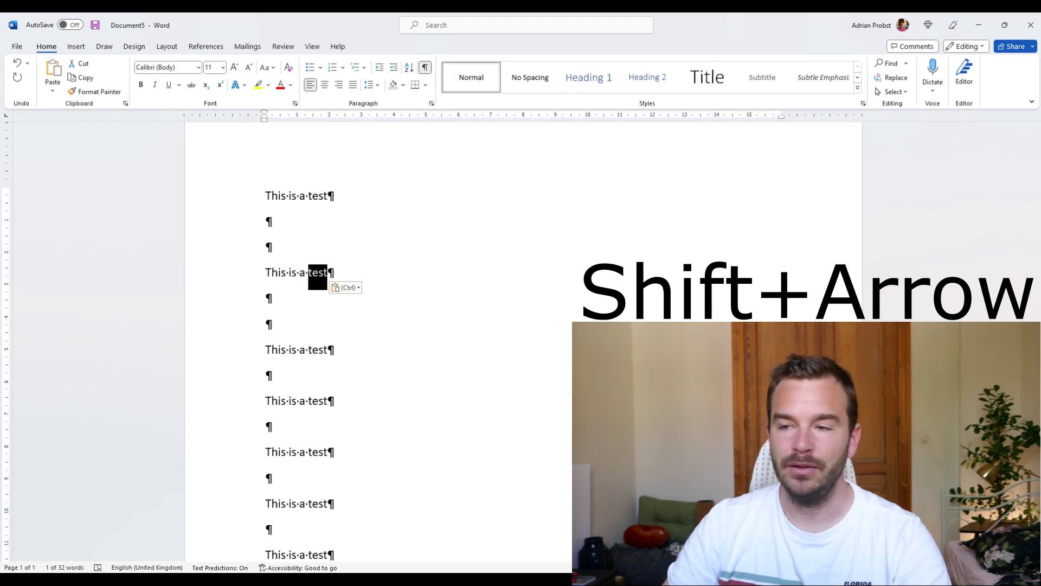
key("Right")
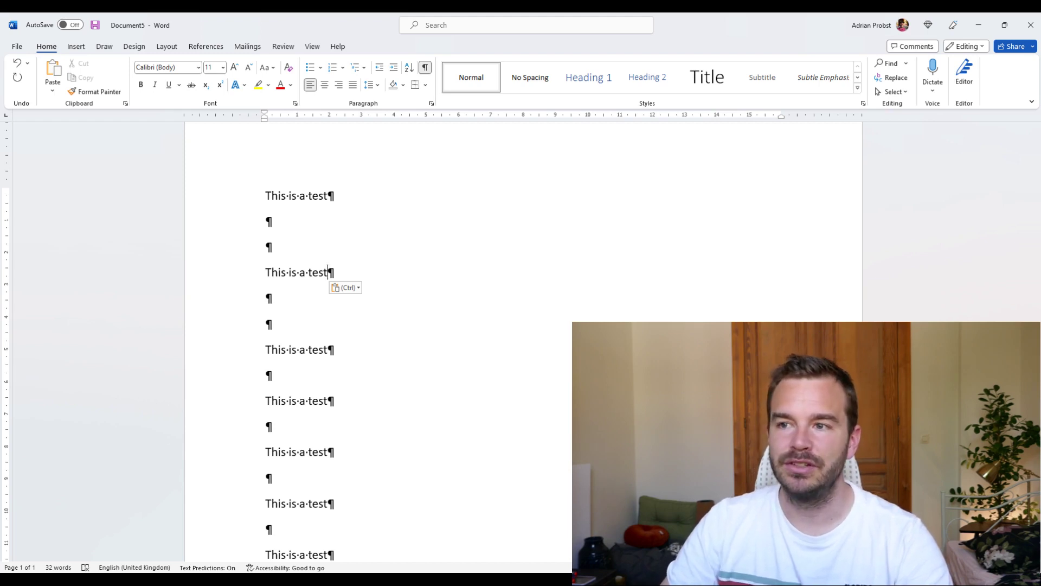
key("shift+Left")
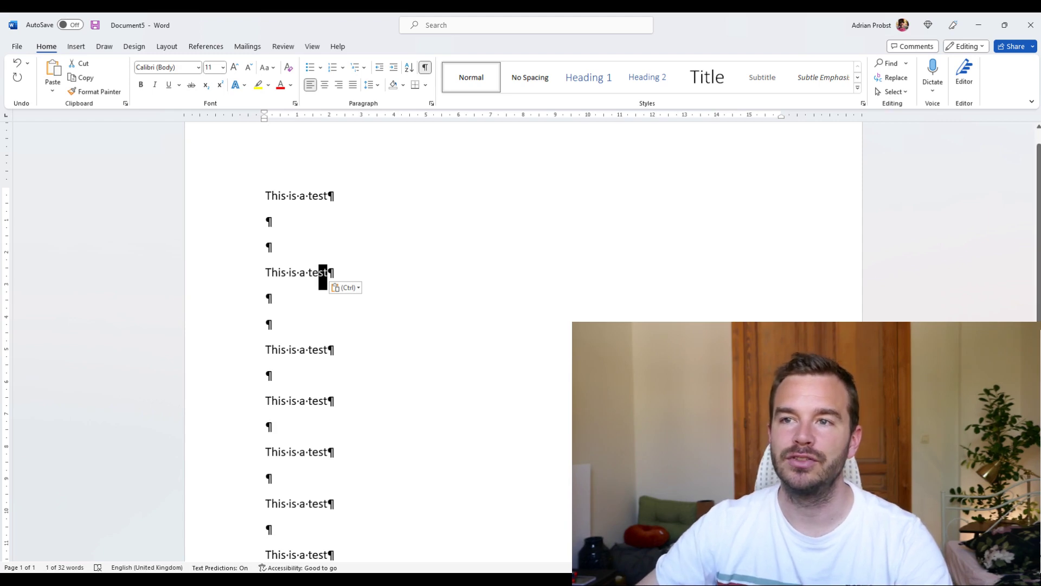
key("Right")
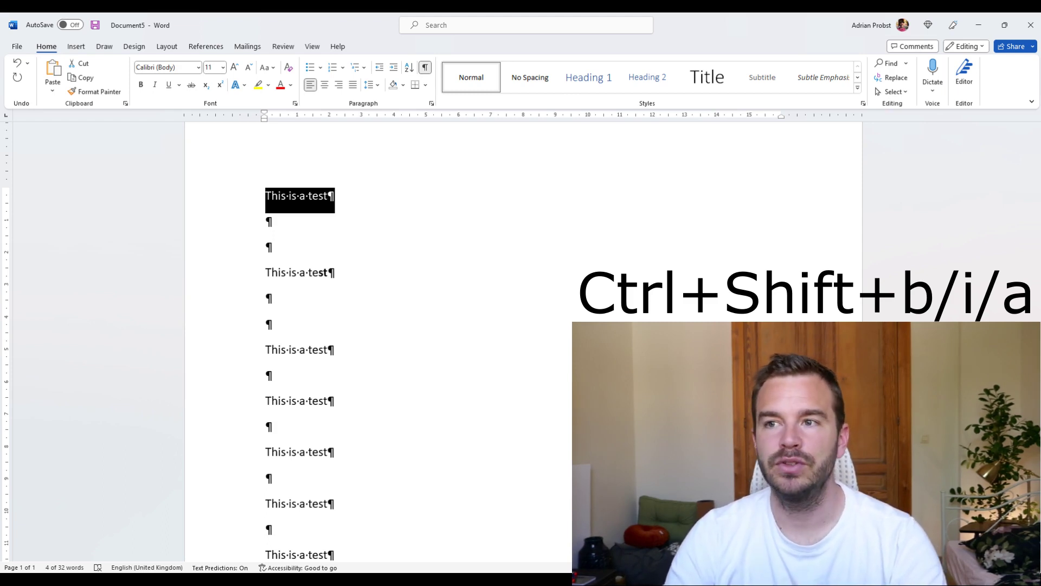
Toggle bold, italic and all caps on the first line, ending as THIS IS A TEST.
key("ctrl+shift+b")
key("ctrl+shift+b")
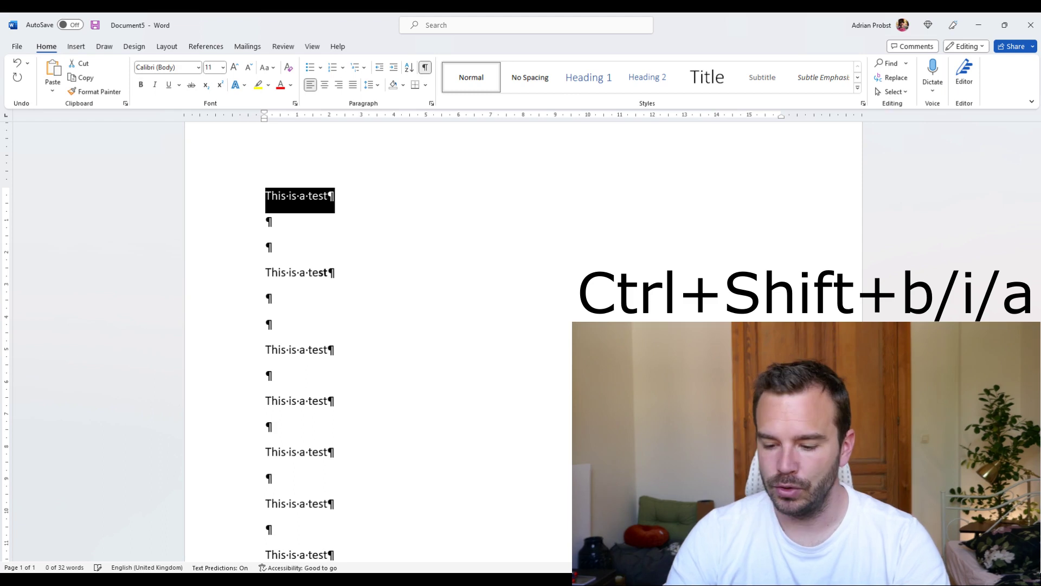
key("ctrl+shift+i")
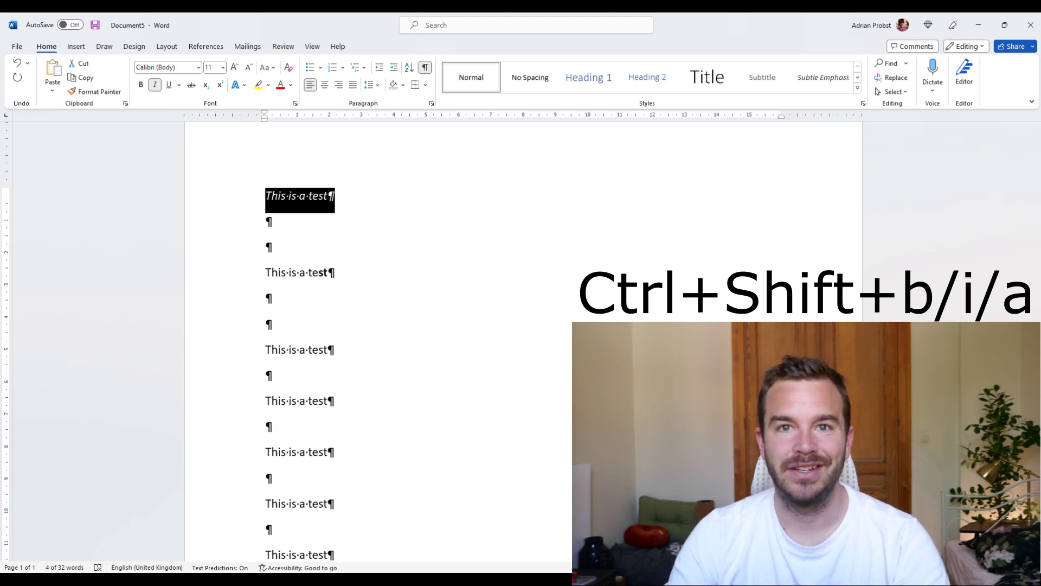
key("ctrl+shift+i")
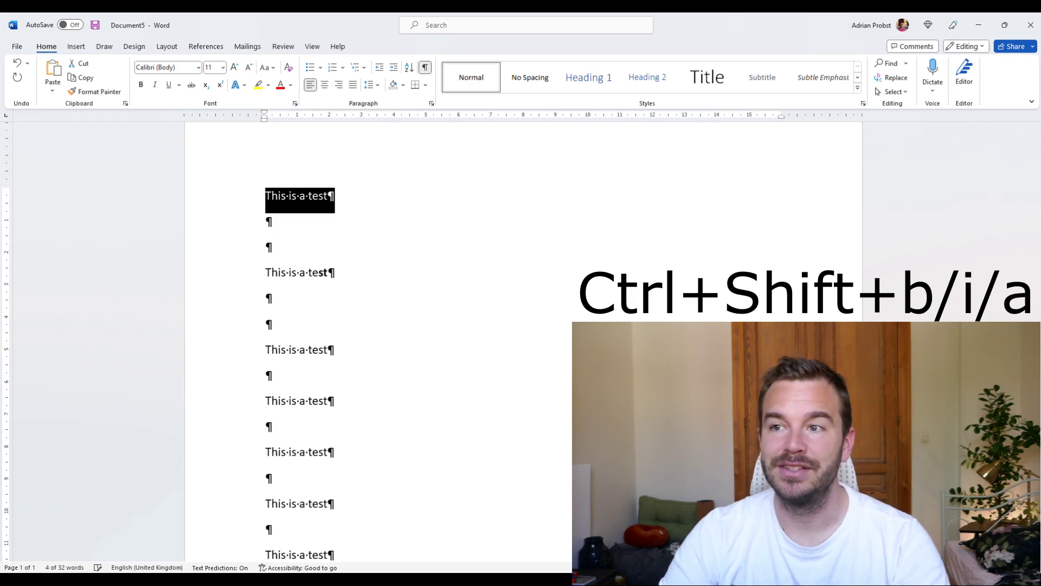
key("ctrl+shift+a")
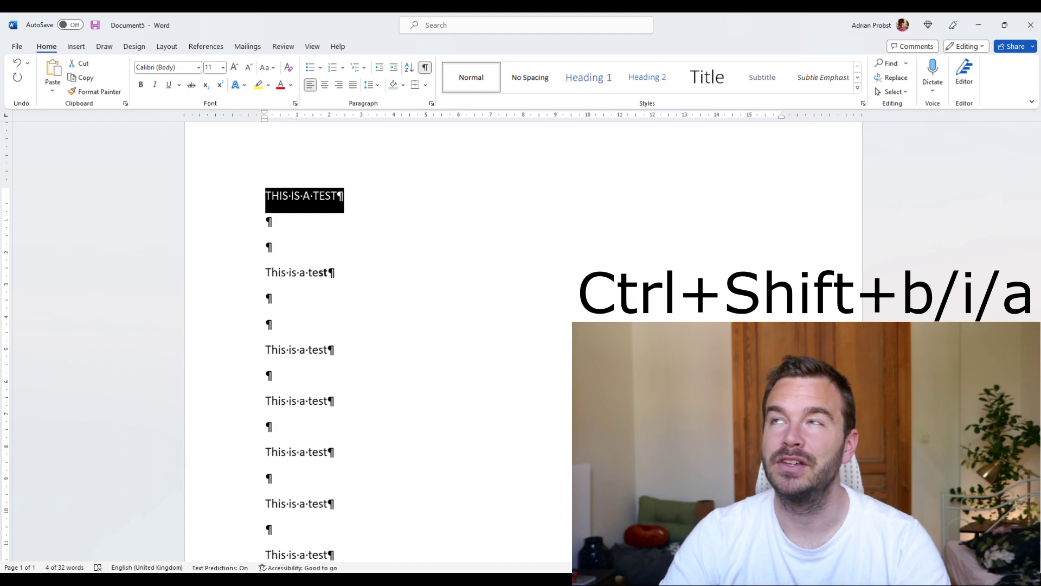
key("ctrl+shift+a")
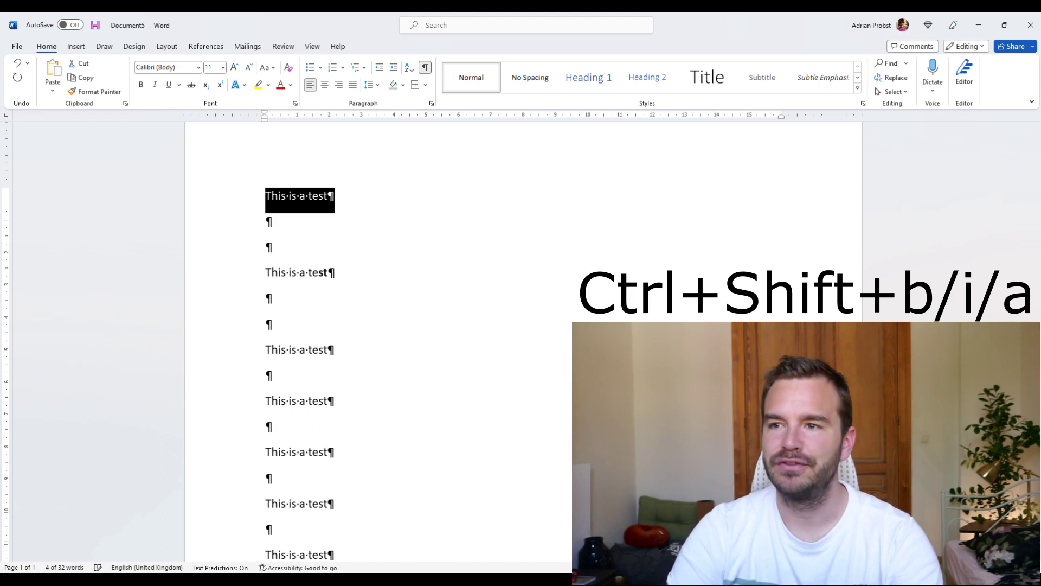
key("ctrl+shift+a")
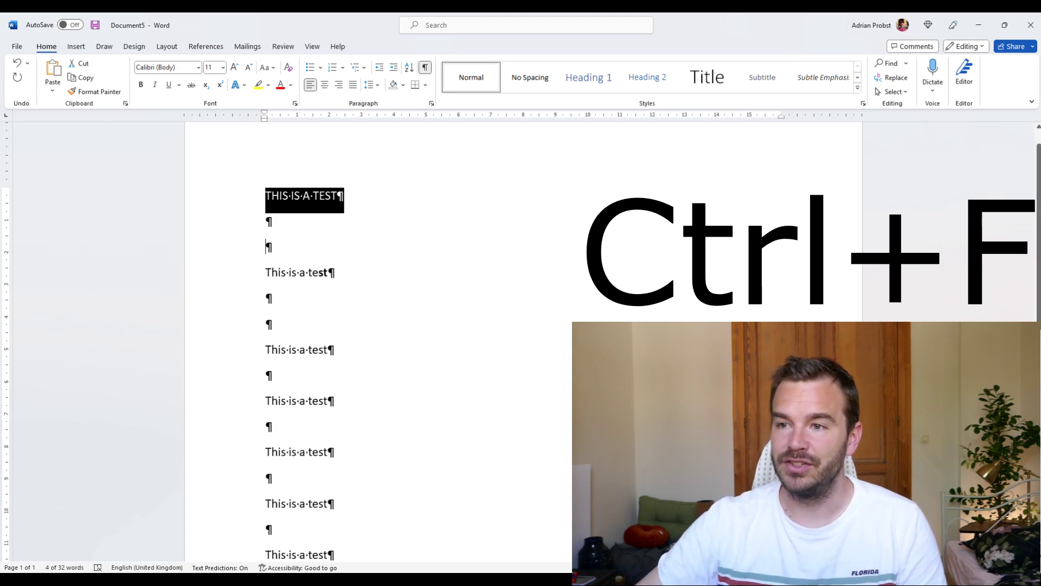
Search the document for 'test', listing 8 results, then close the Navigation pane.
left_click(268, 246)
key("ctrl+f")
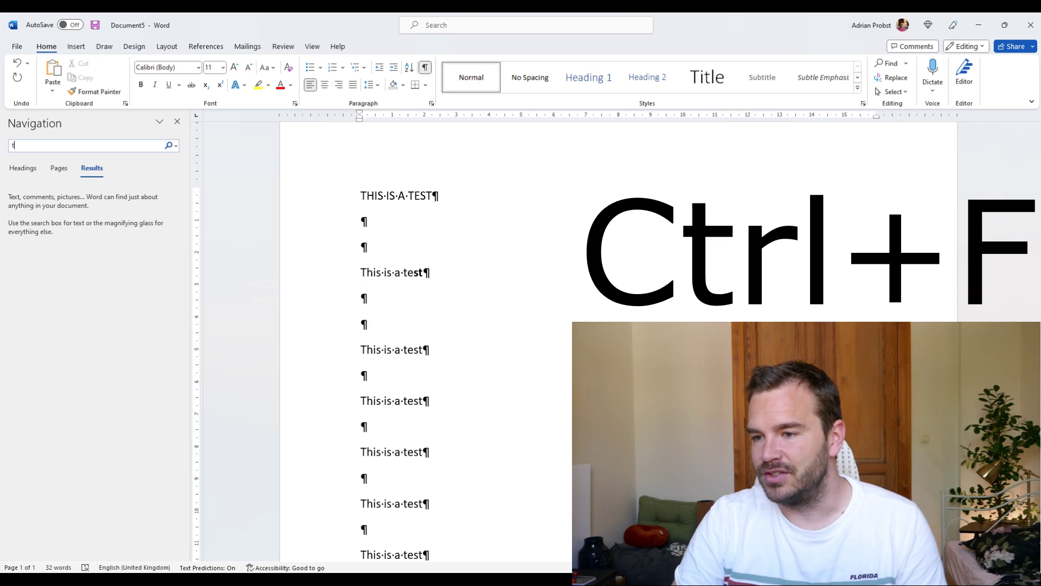
type("t")
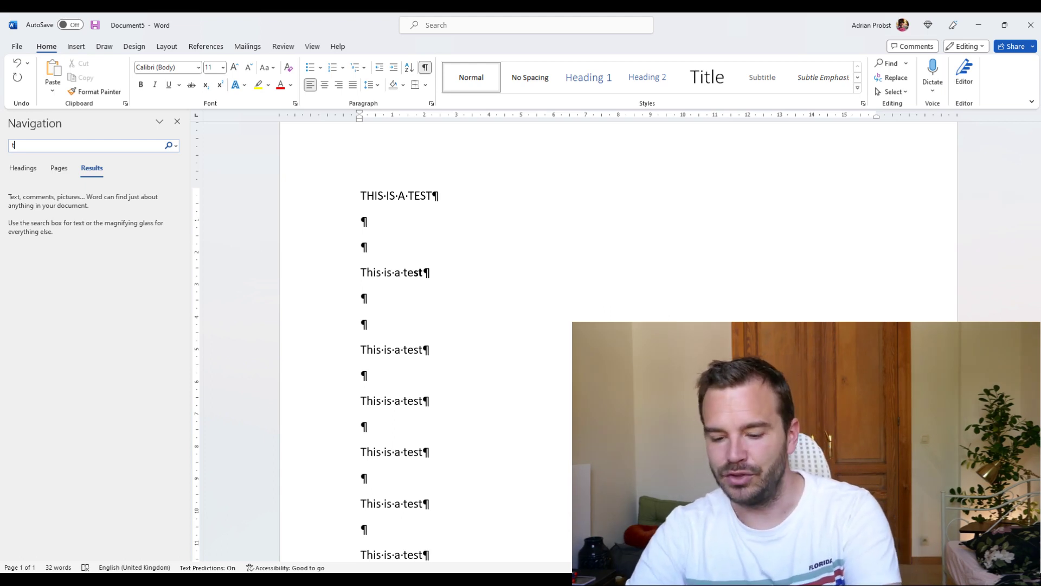
type("est")
key("Return")
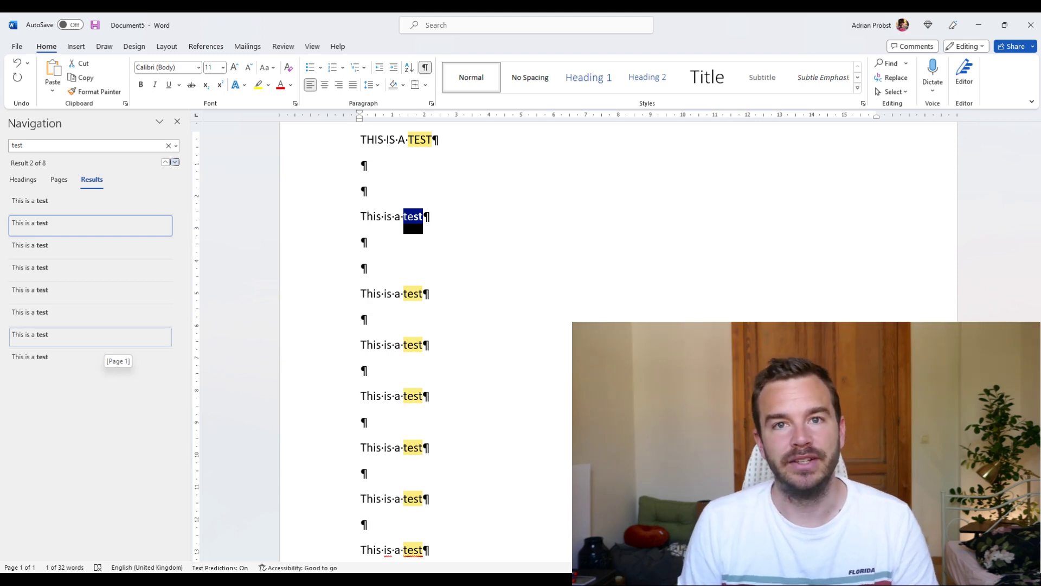
left_click(177, 121)
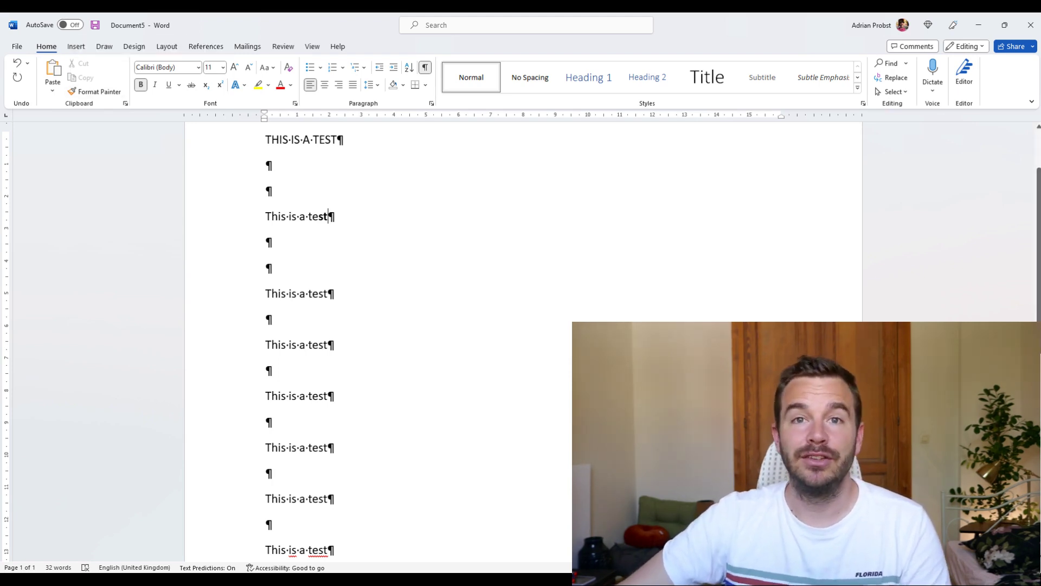
key("shift+Left")
key("shift+Left")
key("ctrl+b")
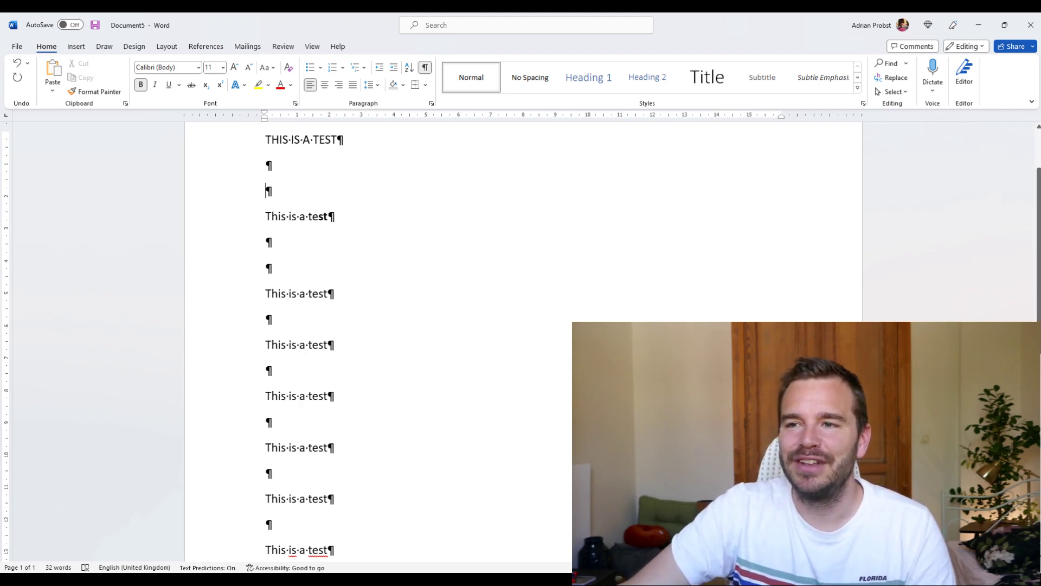
key("Up")
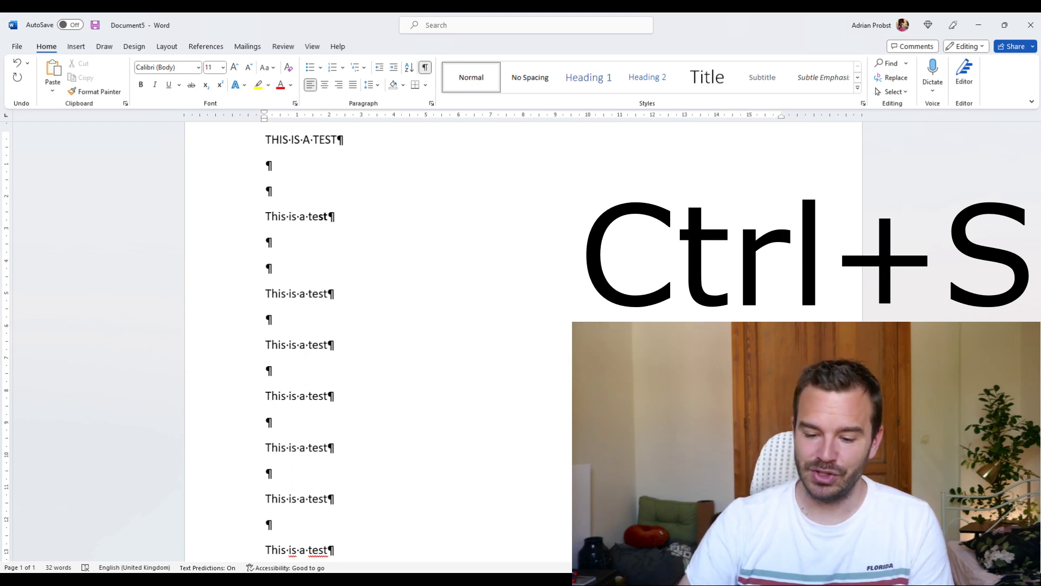
key("ctrl+s")
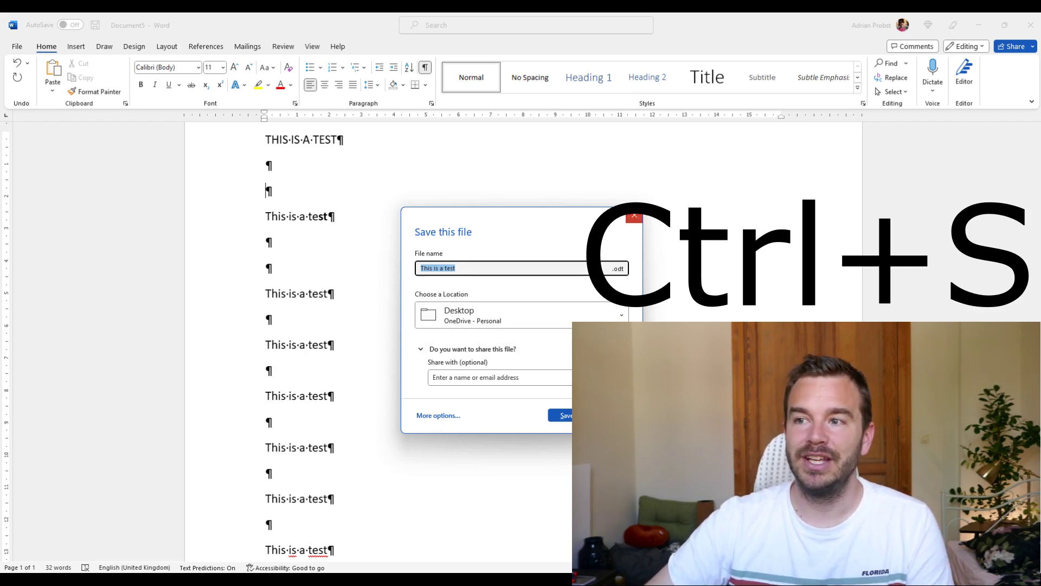
key("Escape")
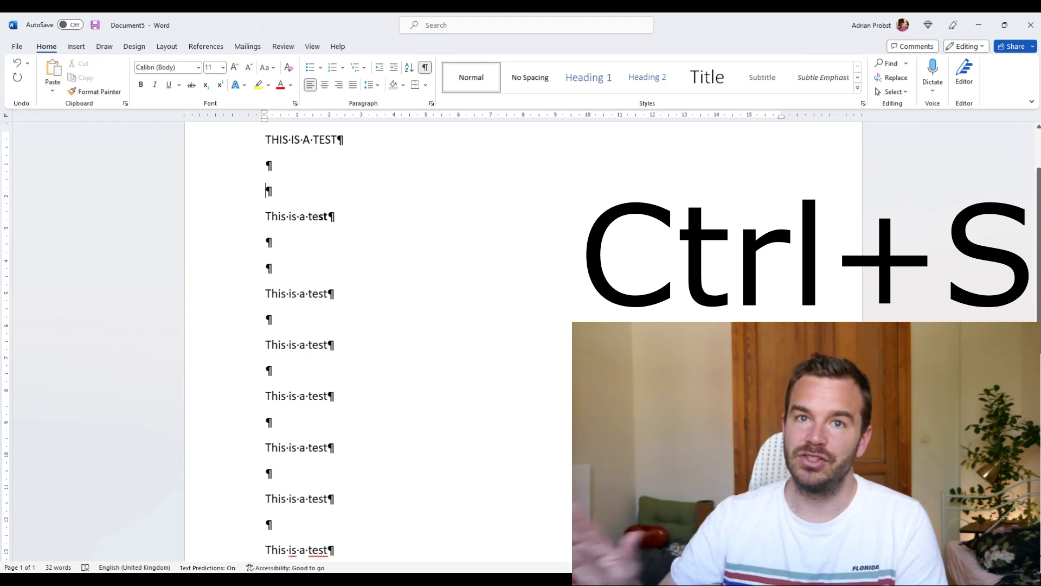
key("ctrl+b")
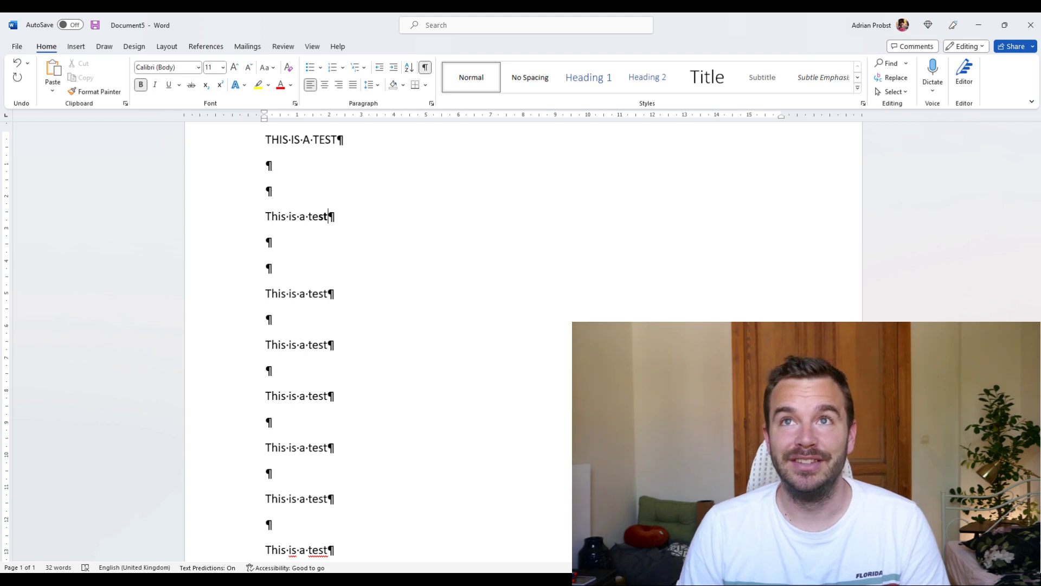
Toggle the bold on the end of 'test' with redo and undo.
key("ctrl+y")
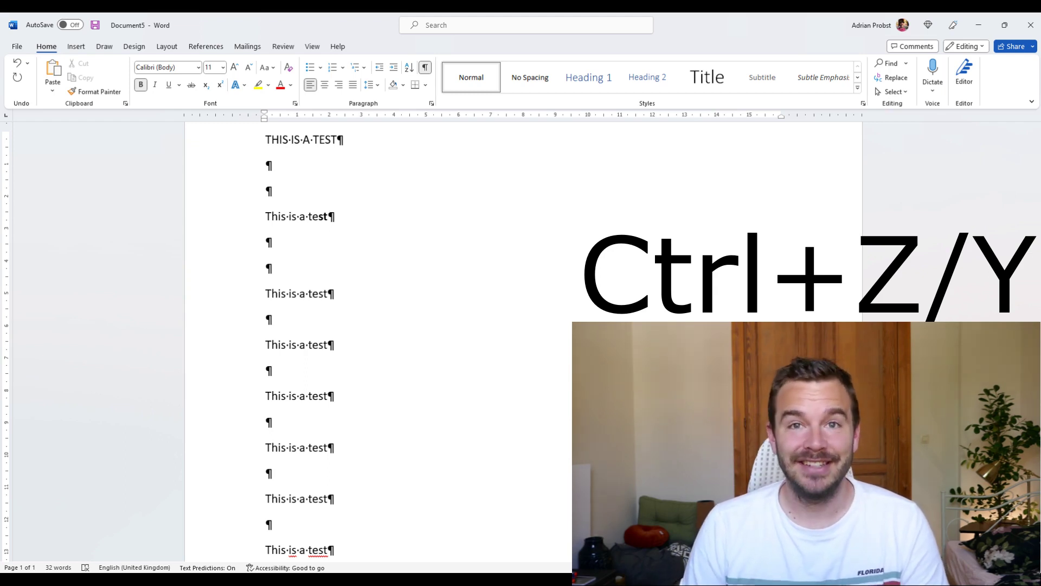
key("ctrl+z")
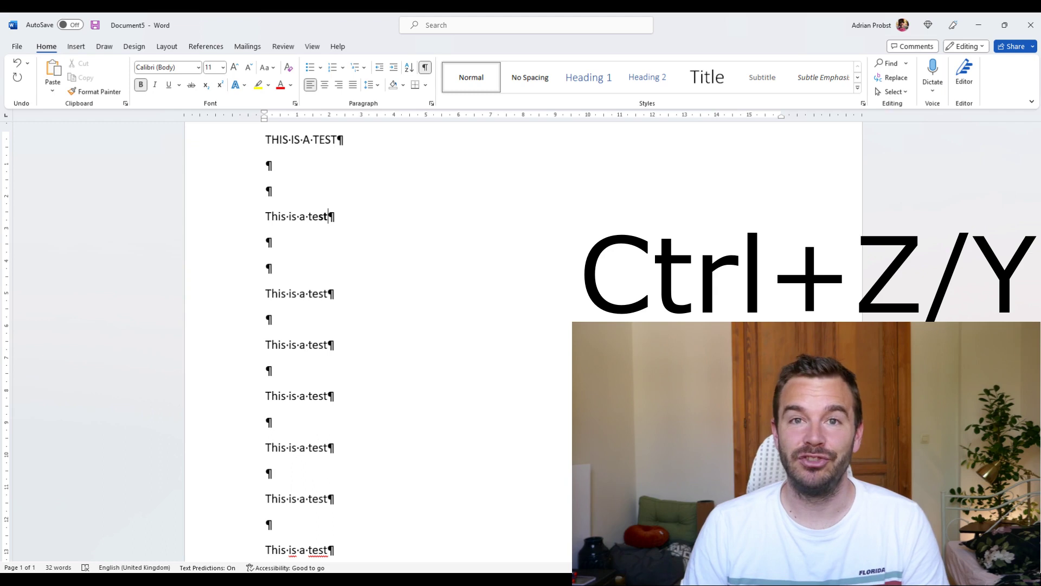
key("ctrl+y")
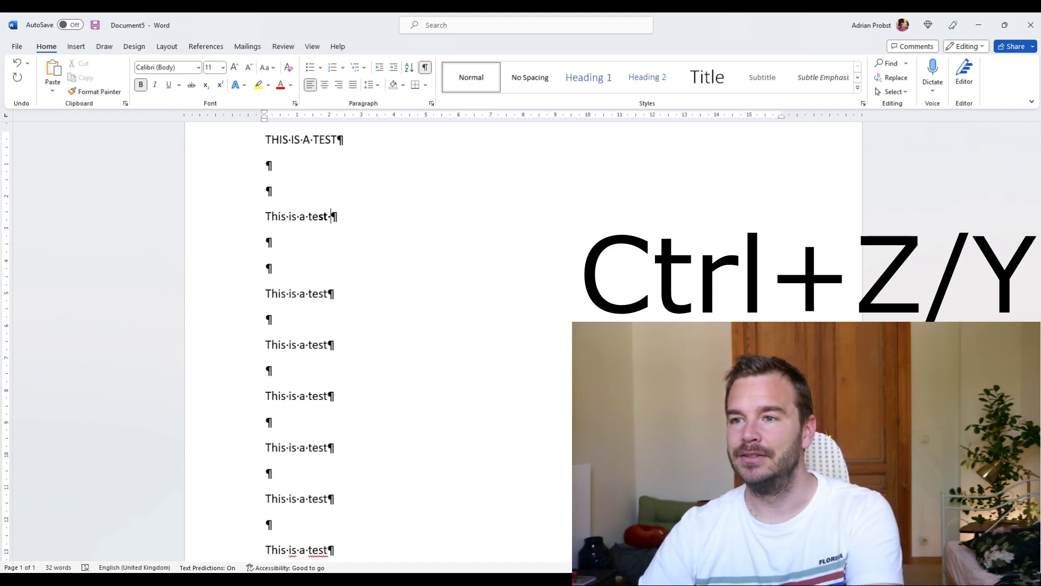
type("lkjklfsd")
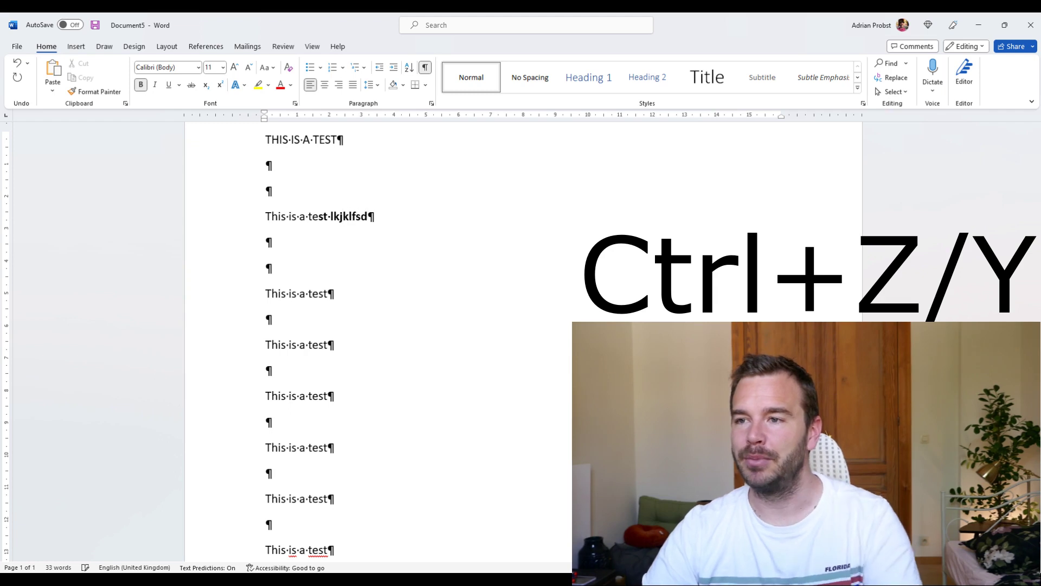
type(" kkj")
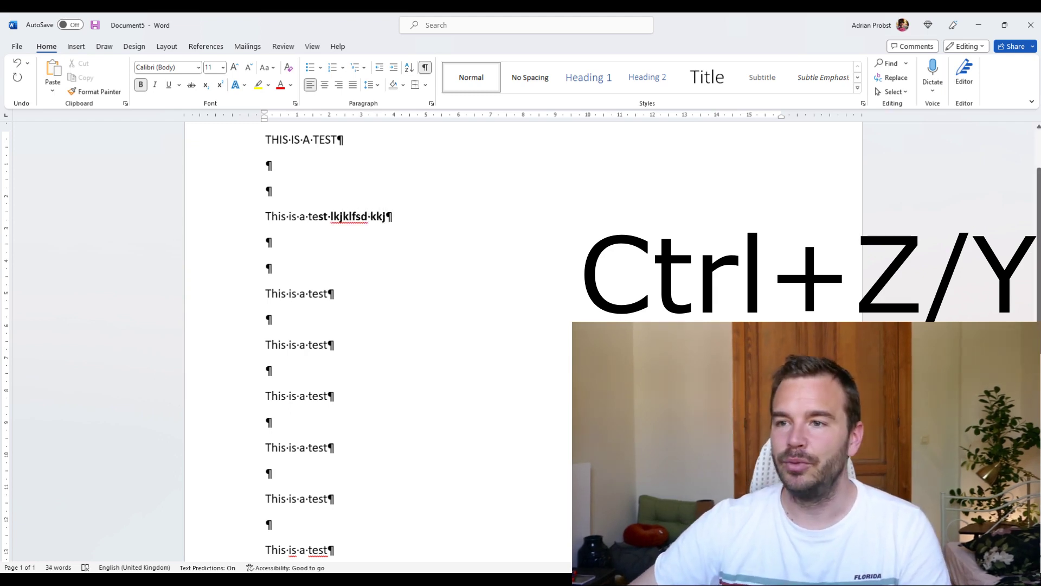
Delete the fourth line, restore it with undo, then remove it again.
key("shift+Home")
key("BackSpace")
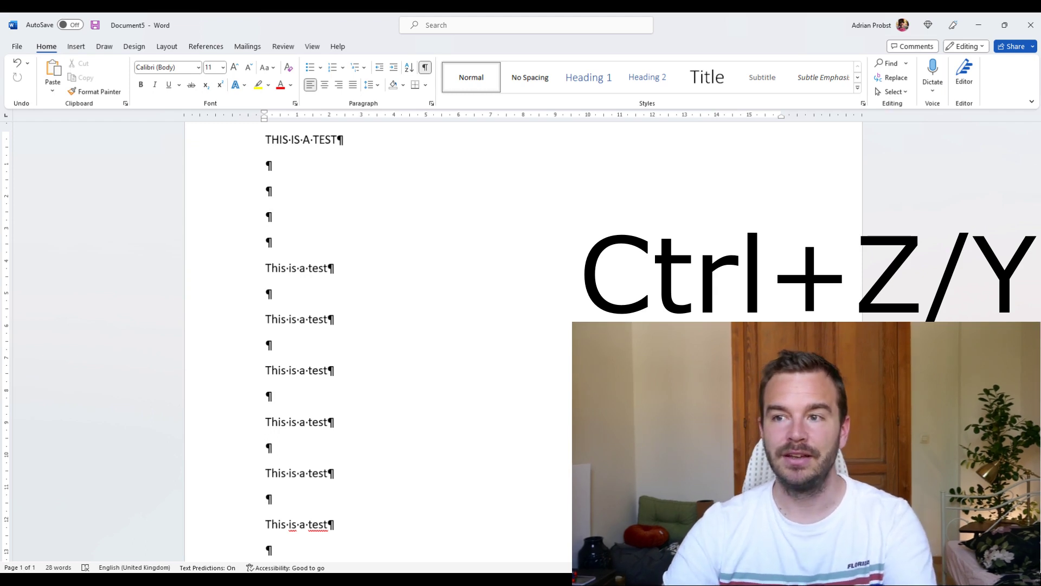
key("ctrl+z")
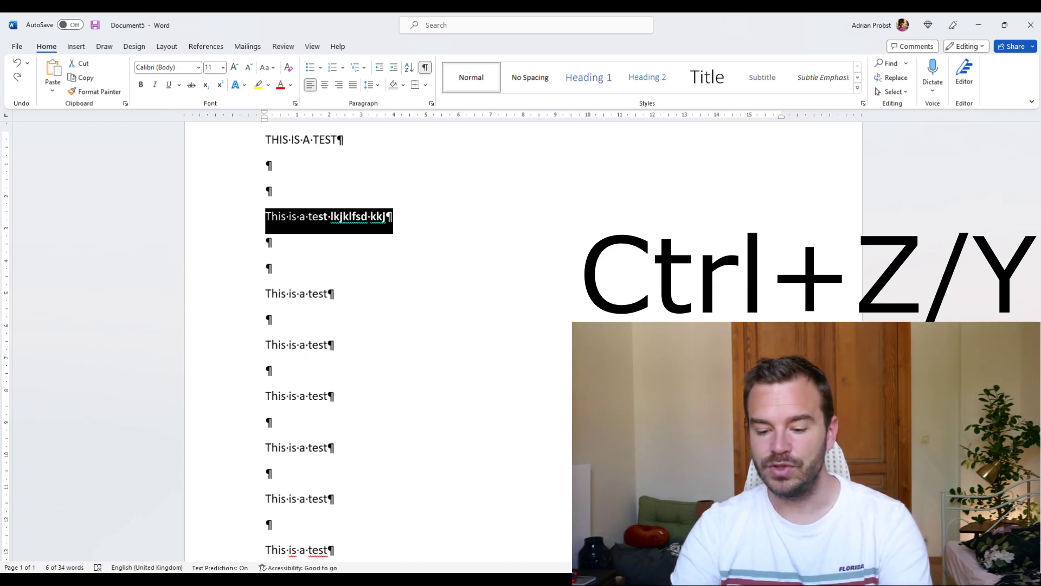
key("ctrl+z")
key("ctrl+z")
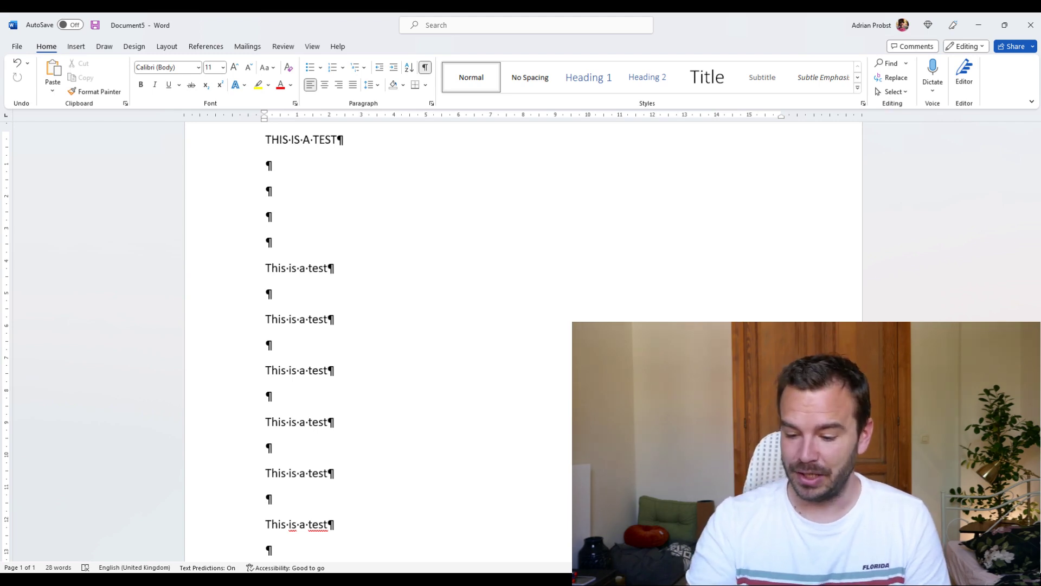
After Ctrl+N, add two euro signs to the empty fourth line.
key("ctrl+n")
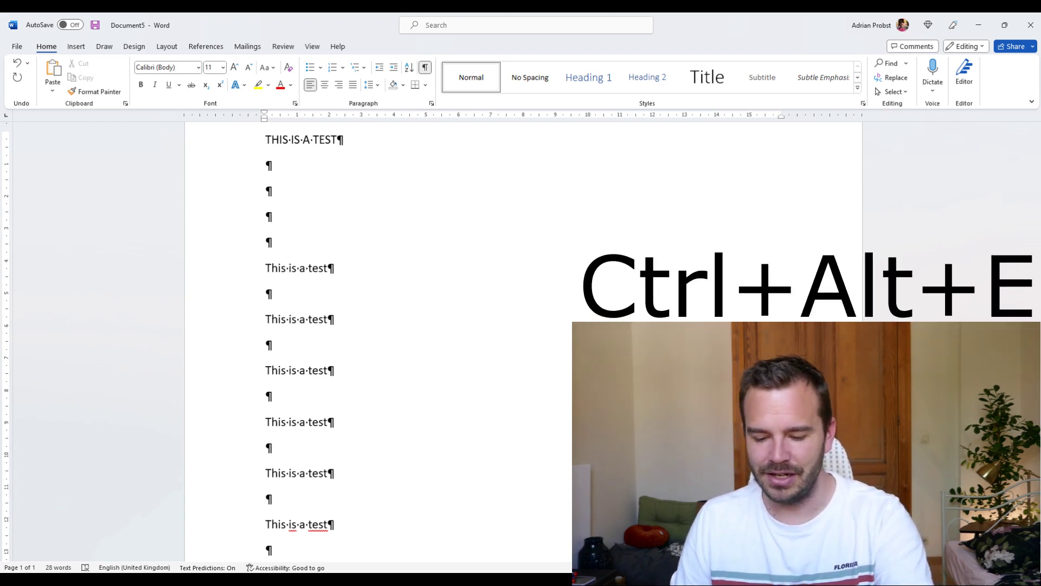
key("ctrl+alt+e")
type("€")
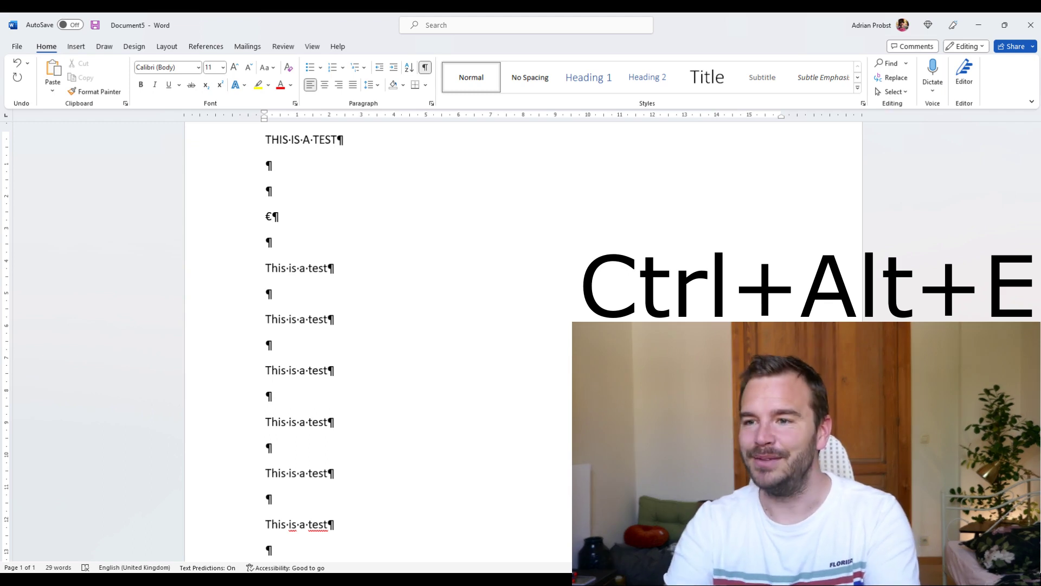
key("ctrl+alt+e")
type("€")
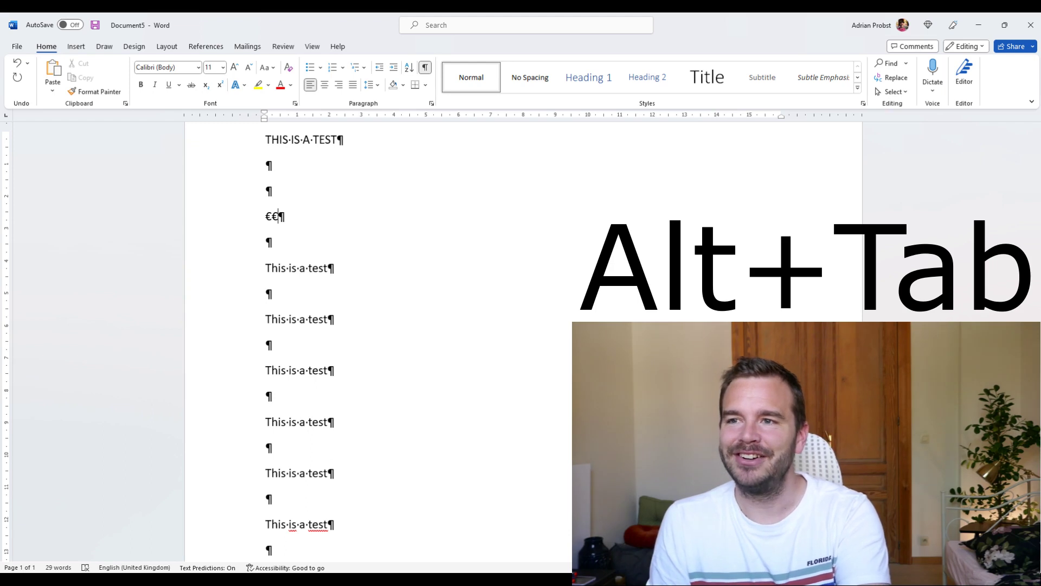
Switch away from the Word document to another window with Alt+Tab.
key("alt+Tab")
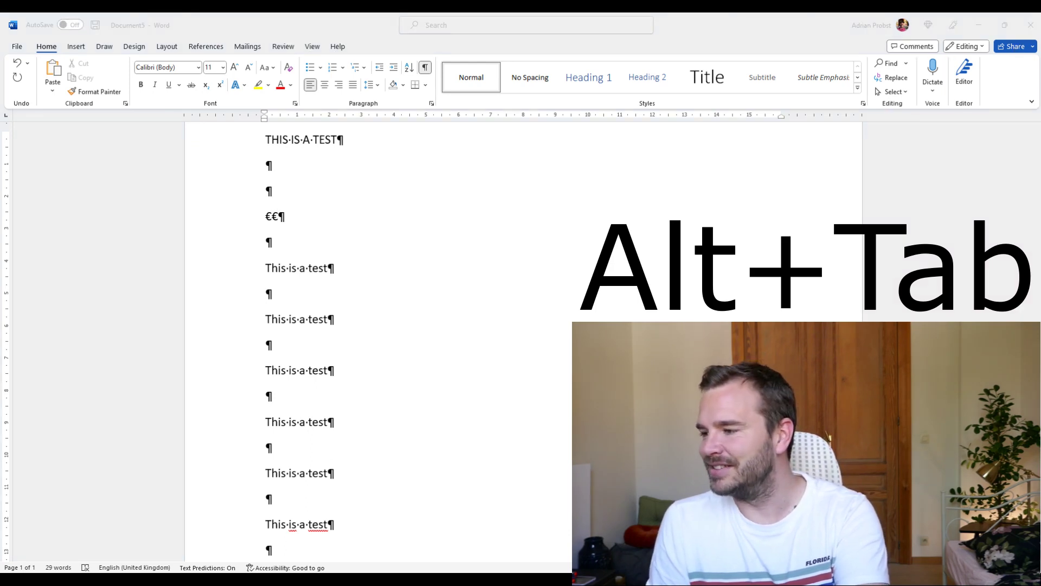